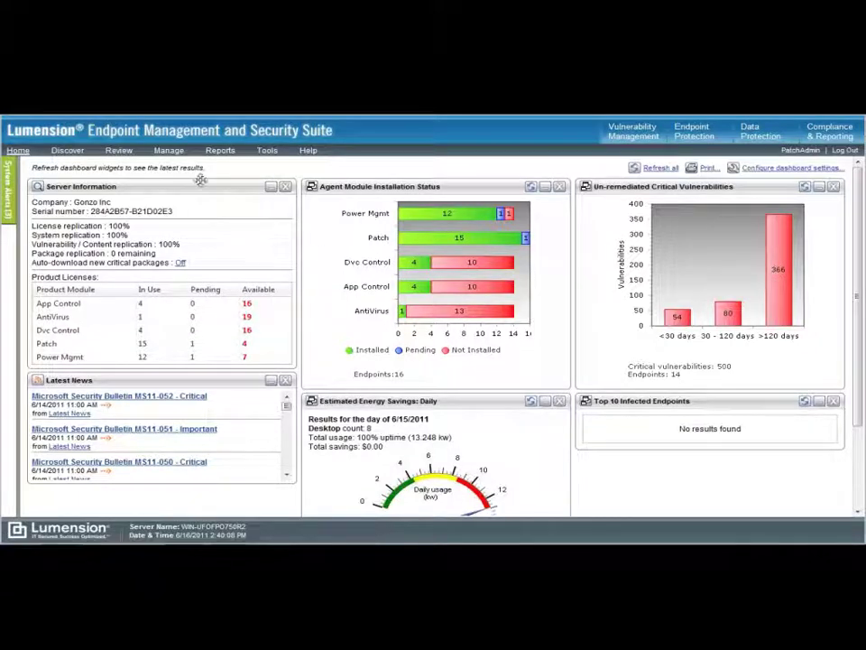
- List all vulnerabilities via Review > Vulnerabilities > --- All --- and scroll through the 1168 critical items
mouse_move(117, 151)
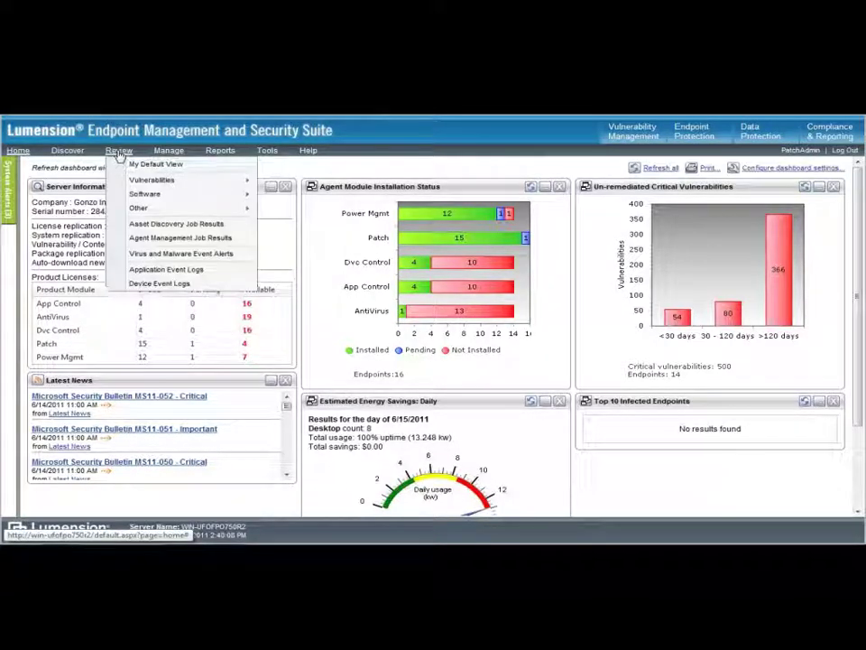
mouse_move(246, 182)
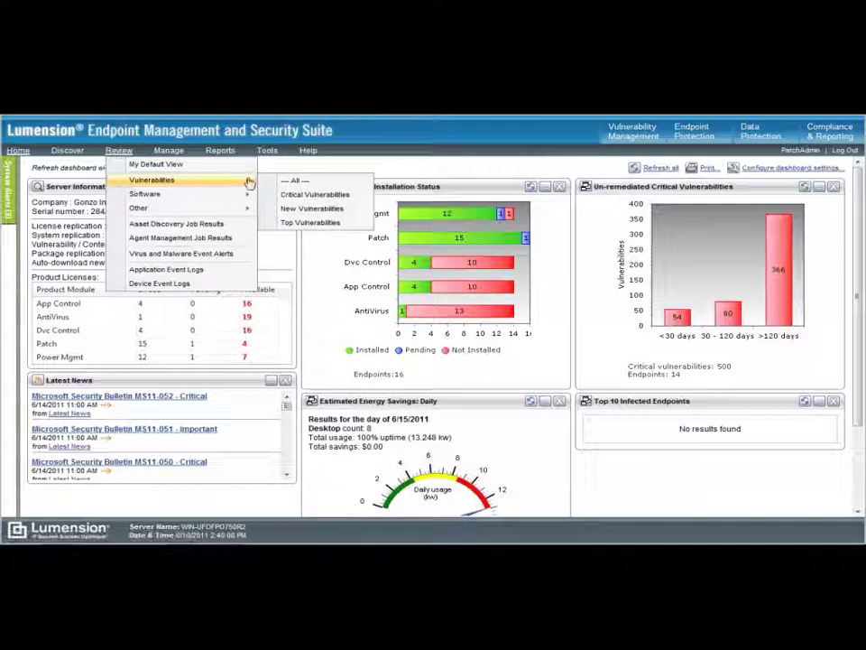
left_click(286, 180)
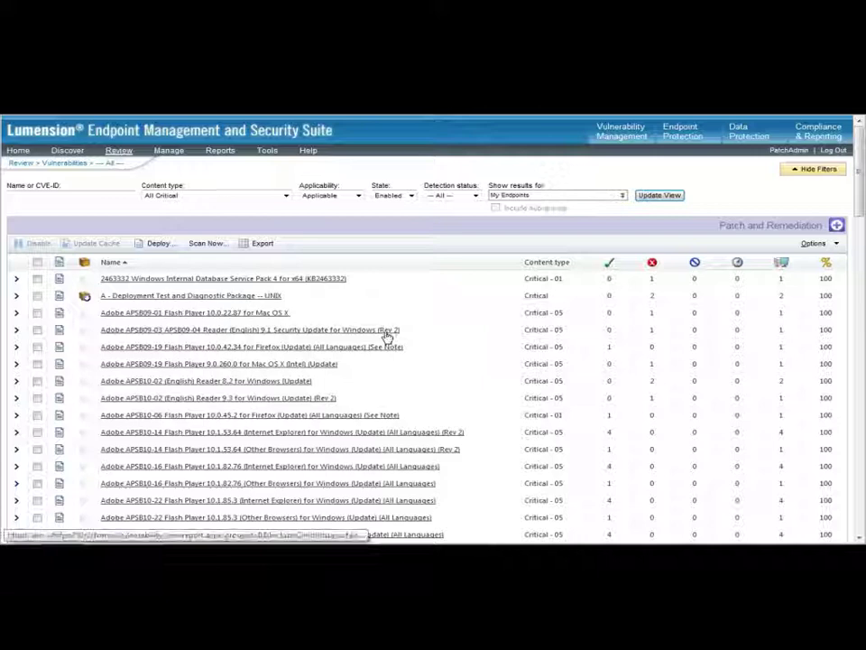
scroll(433, 333, "down", 3)
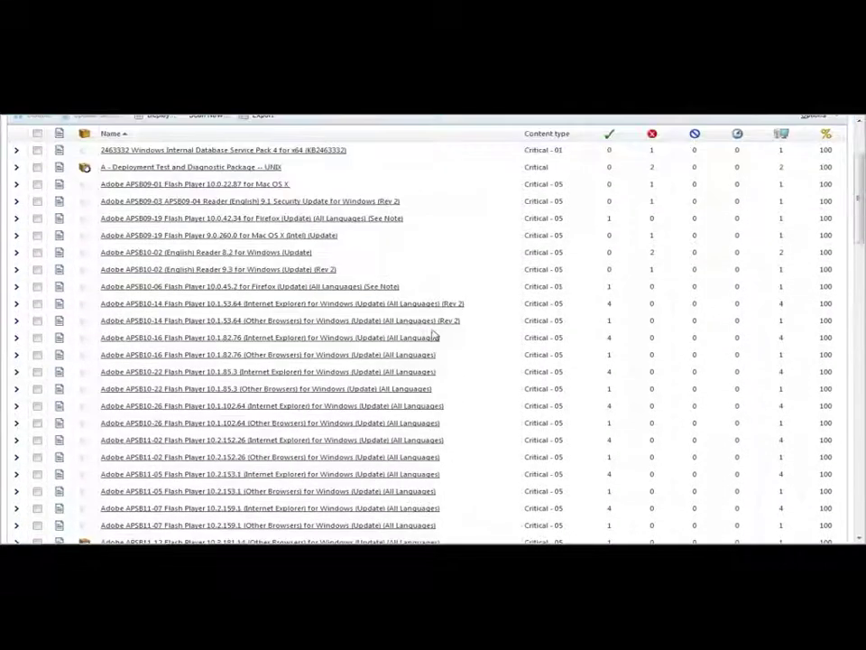
scroll(433, 335, "down", 3)
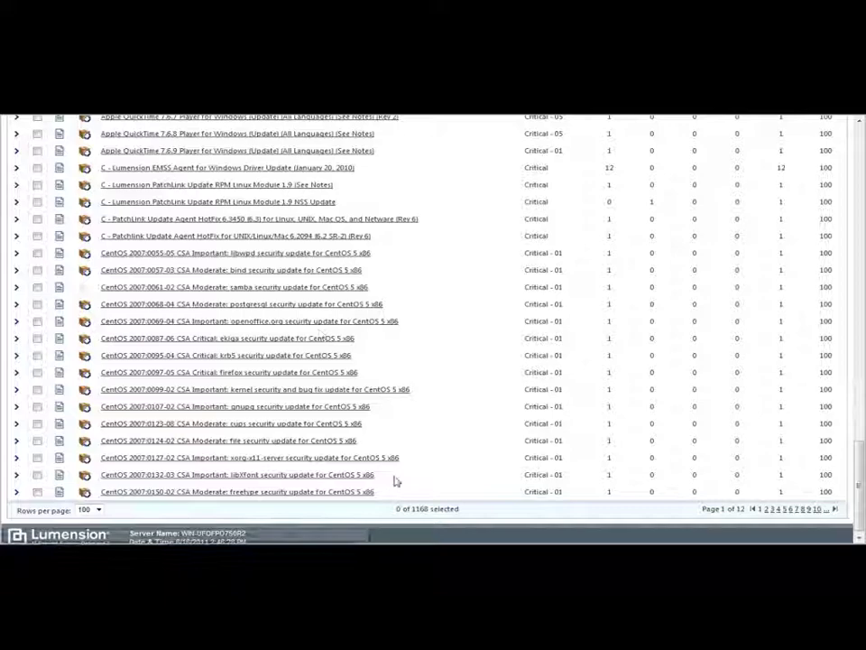
scroll(396, 481, "up", 5)
scroll(394, 480, "up", 10)
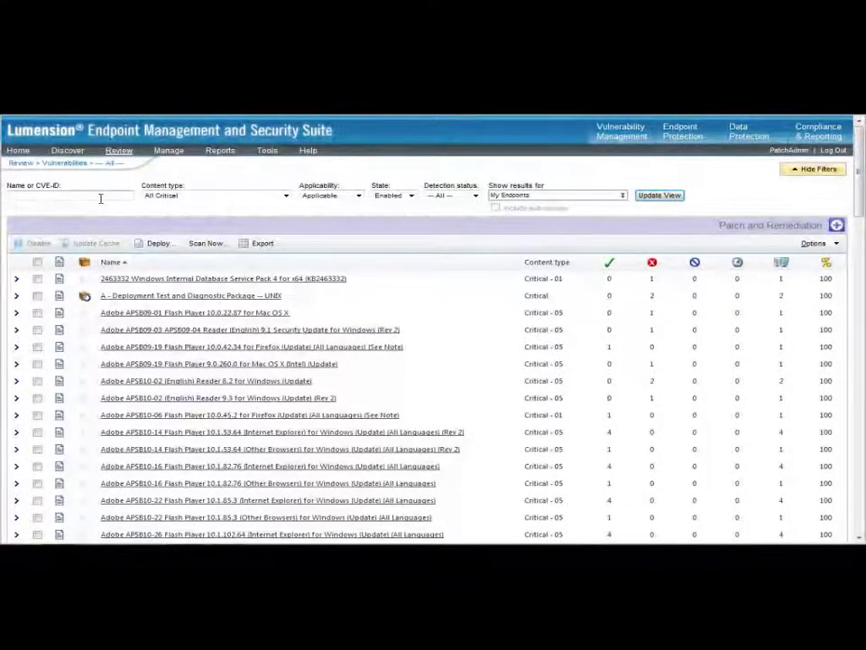
- Show the Vulnerability Management group's 6 member endpoints with a wider Operating System column
mouse_move(164, 153)
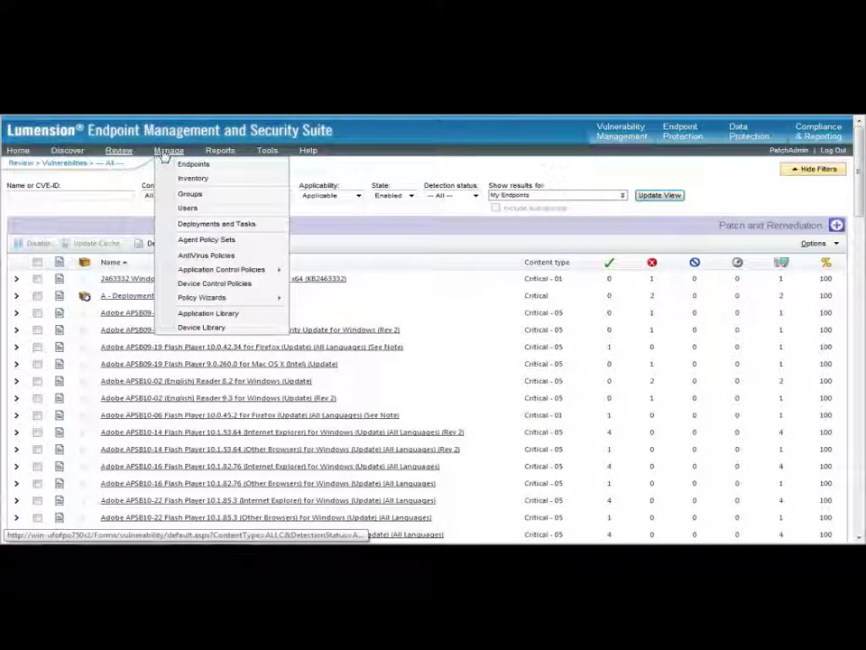
left_click(178, 196)
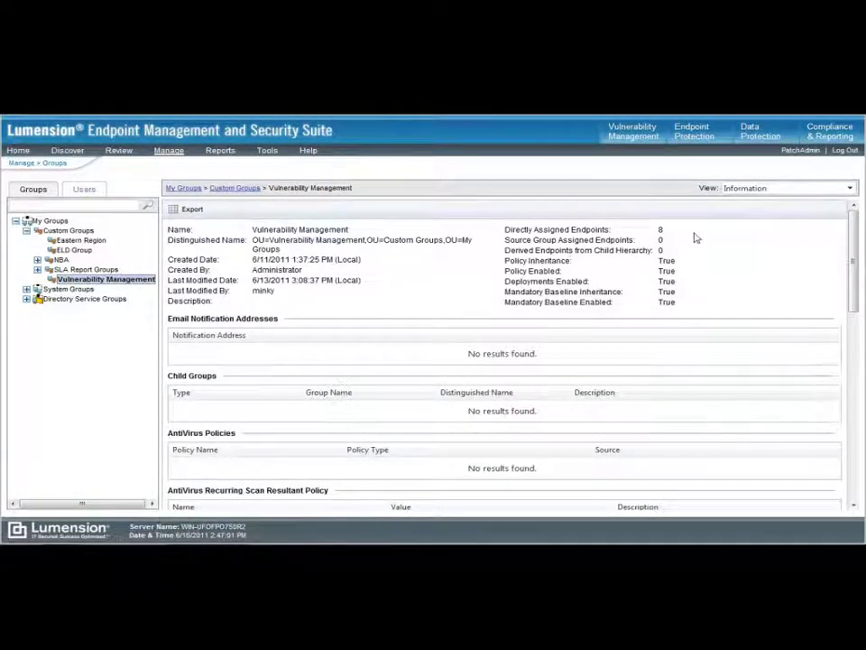
left_click(757, 188)
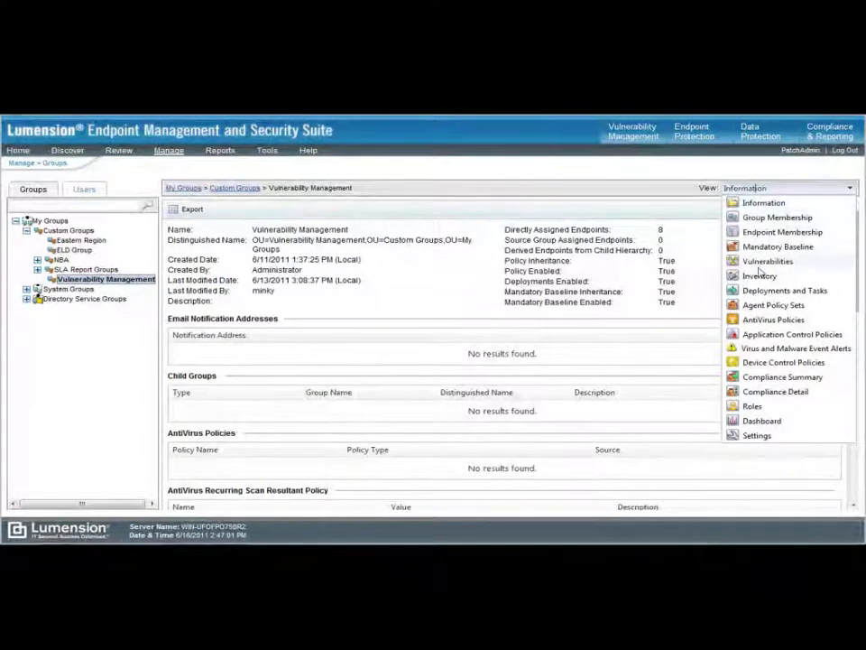
left_click(766, 232)
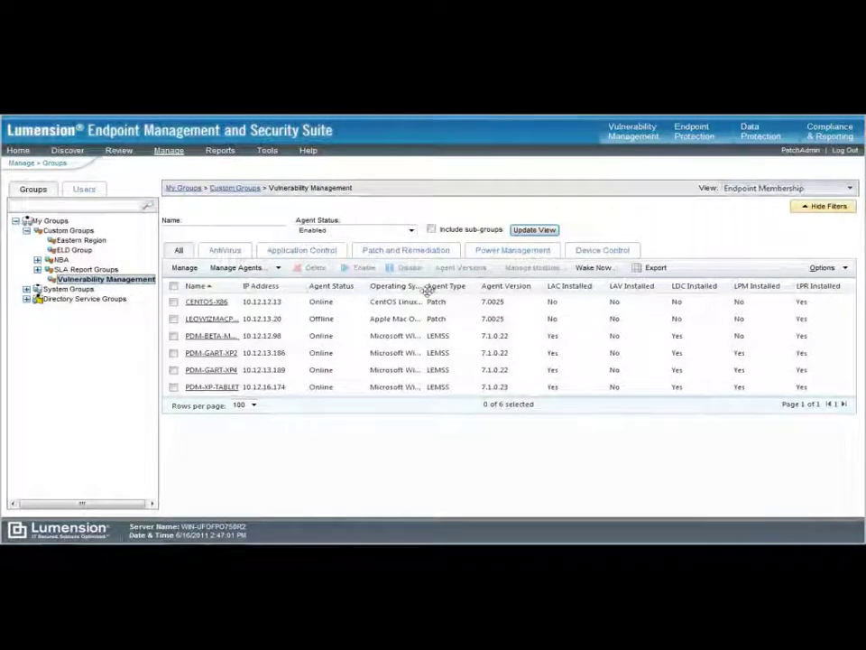
left_click_drag(425, 286, 458, 287)
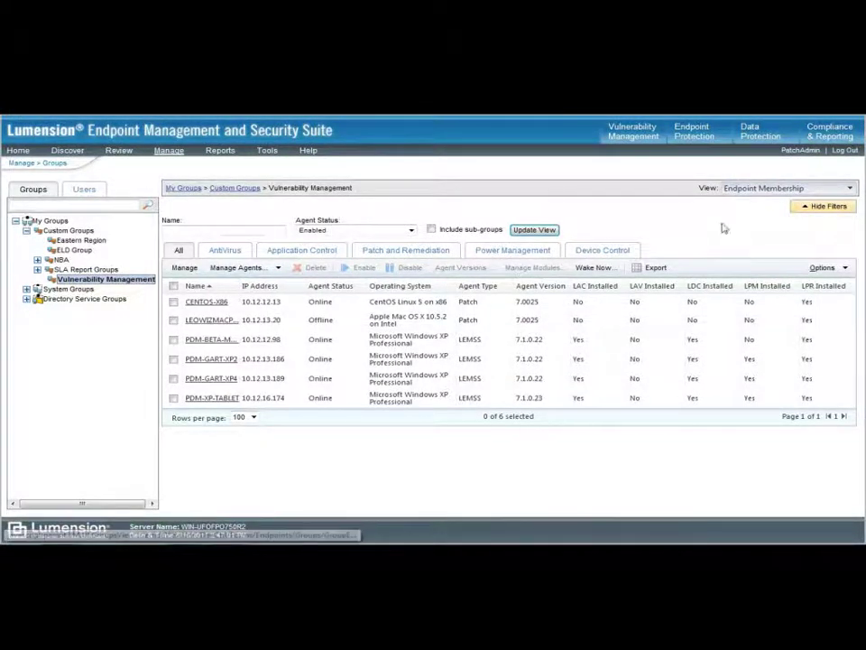
left_click(755, 188)
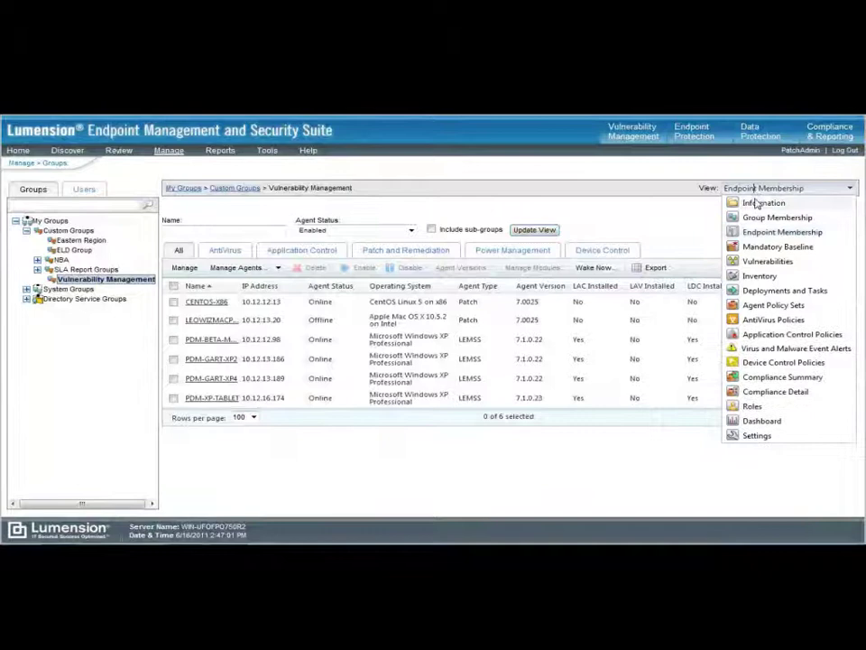
left_click(759, 261)
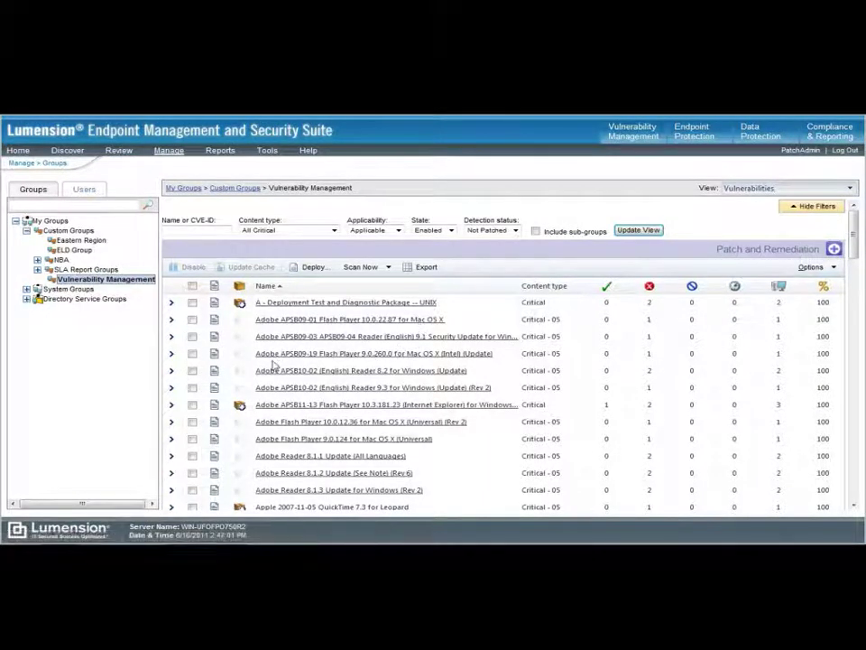
scroll(275, 356, "down", 10)
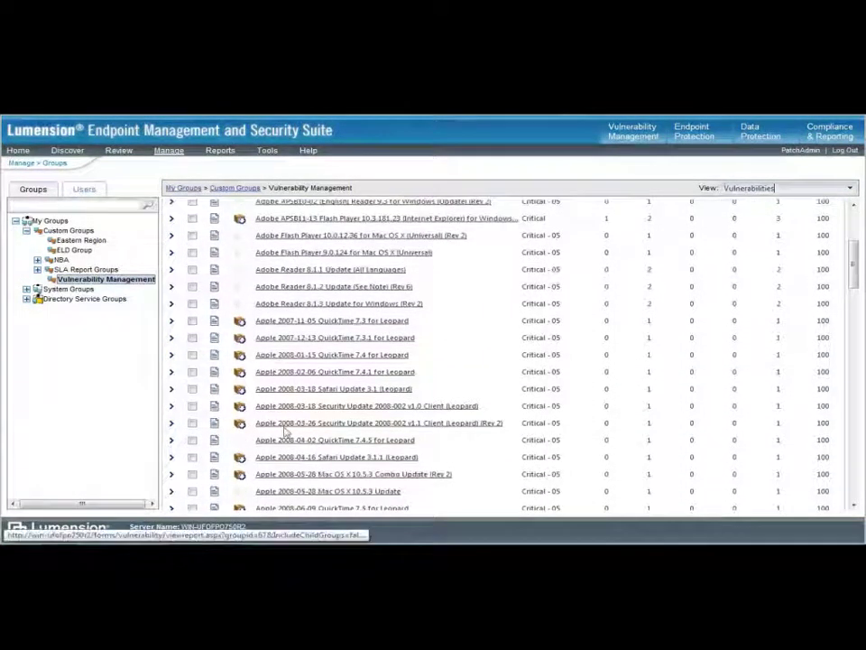
scroll(367, 431, "down", 8)
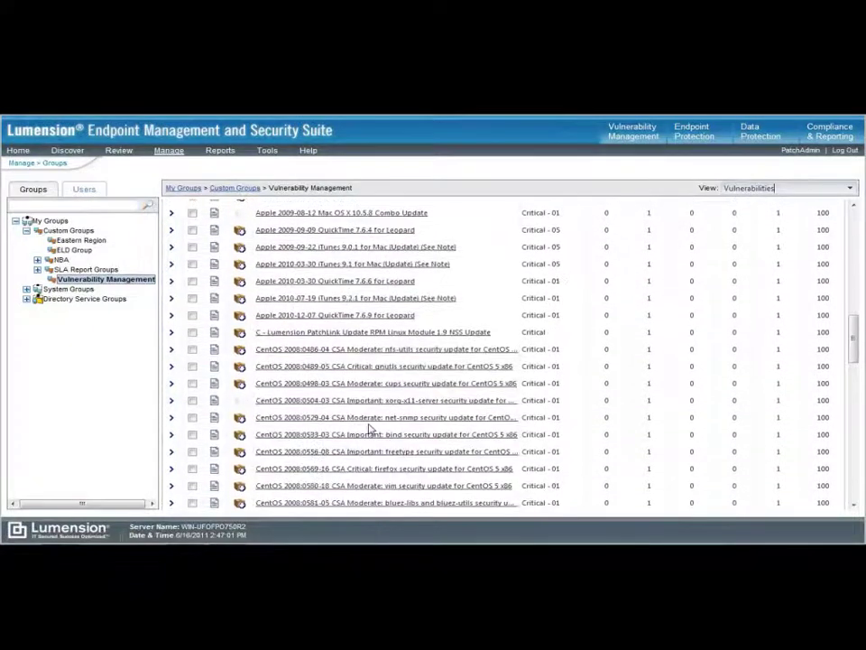
scroll(370, 431, "up", 2)
scroll(370, 431, "up", 15)
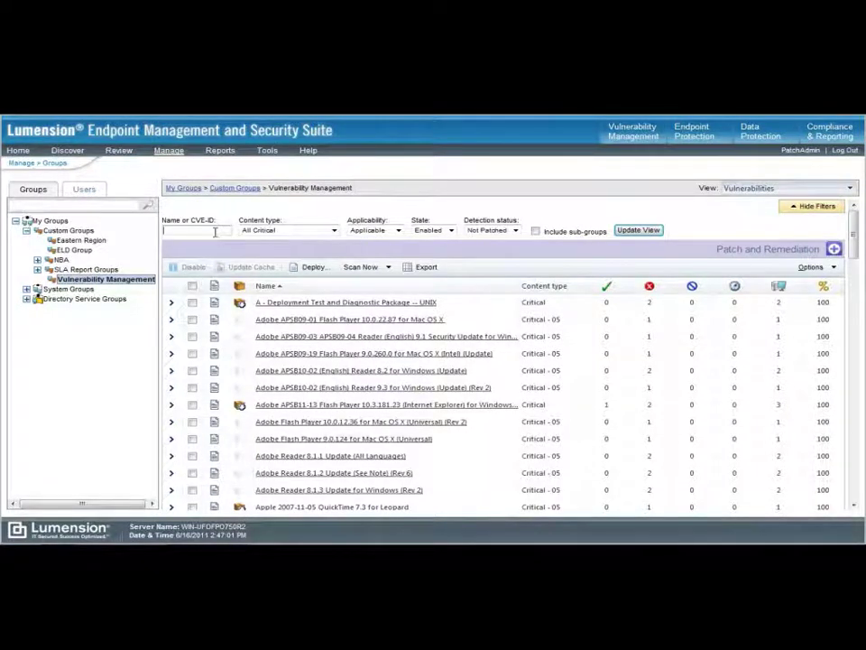
type("ado")
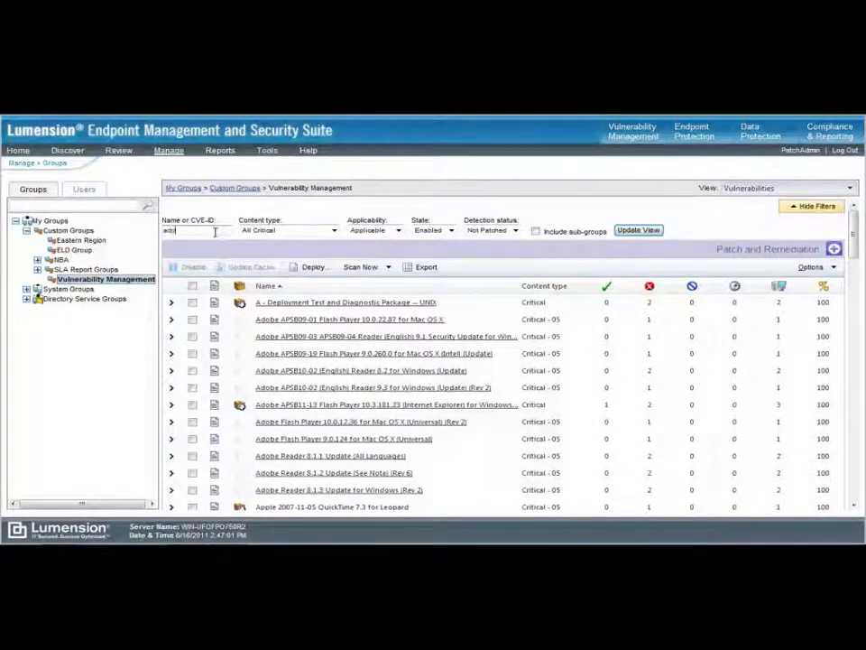
type("be")
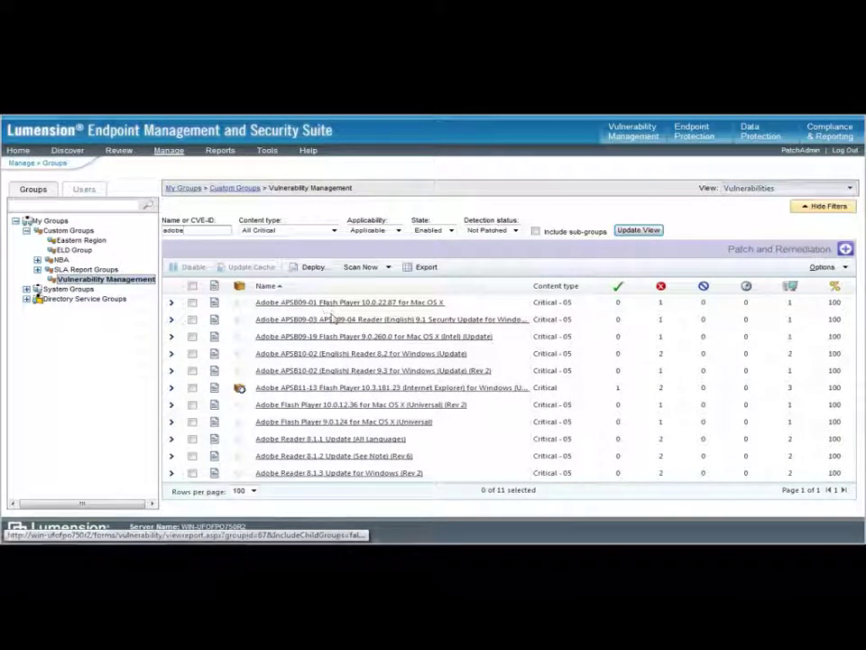
left_click(171, 389)
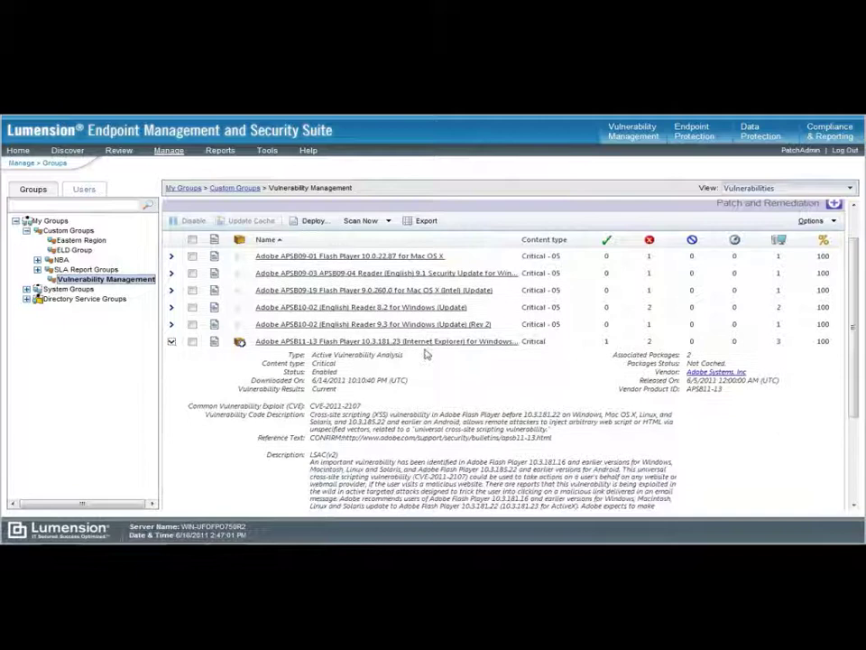
scroll(442, 354, "down", 2)
scroll(445, 356, "down", 1)
scroll(446, 357, "up", 3)
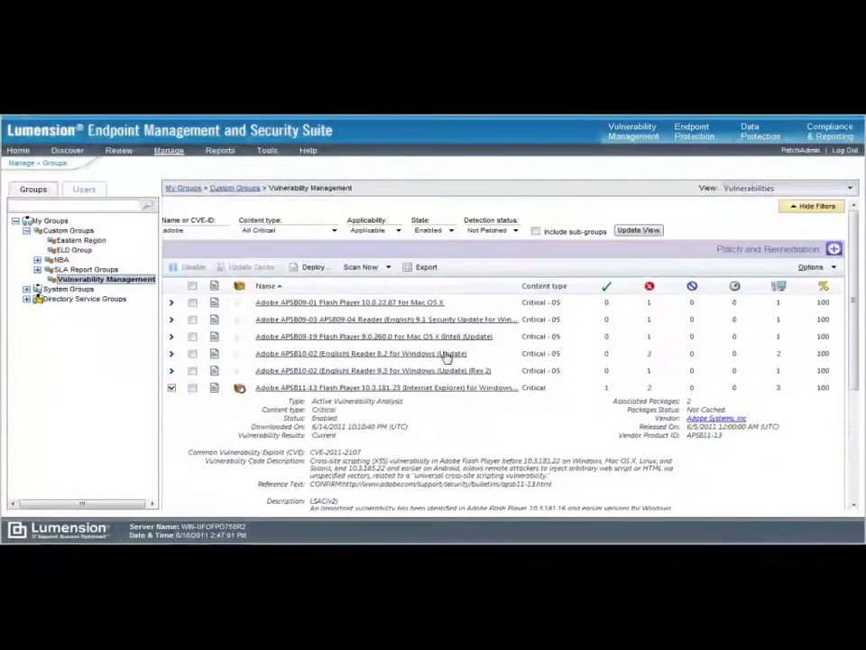
left_click(170, 387)
- Filter the critical vulnerabilities by 'firefox' to list the 12 Firefox items
double_click(201, 230)
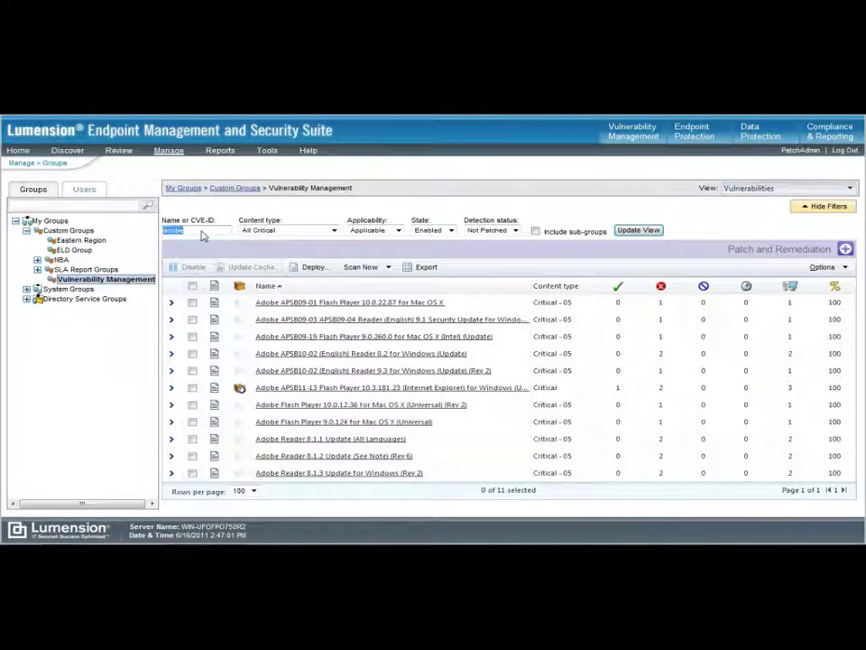
type("firefox")
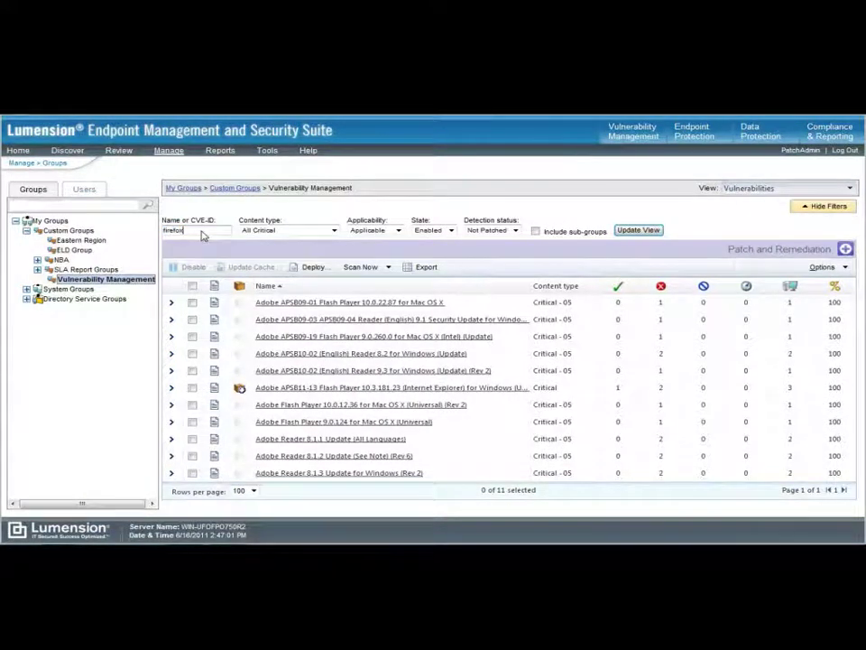
key("Return")
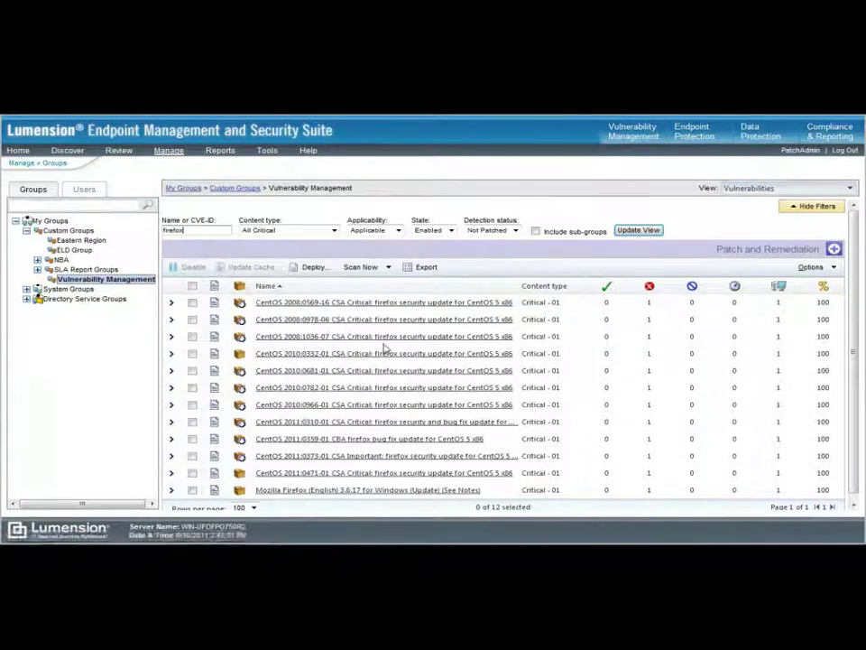
scroll(385, 352, "down", 1)
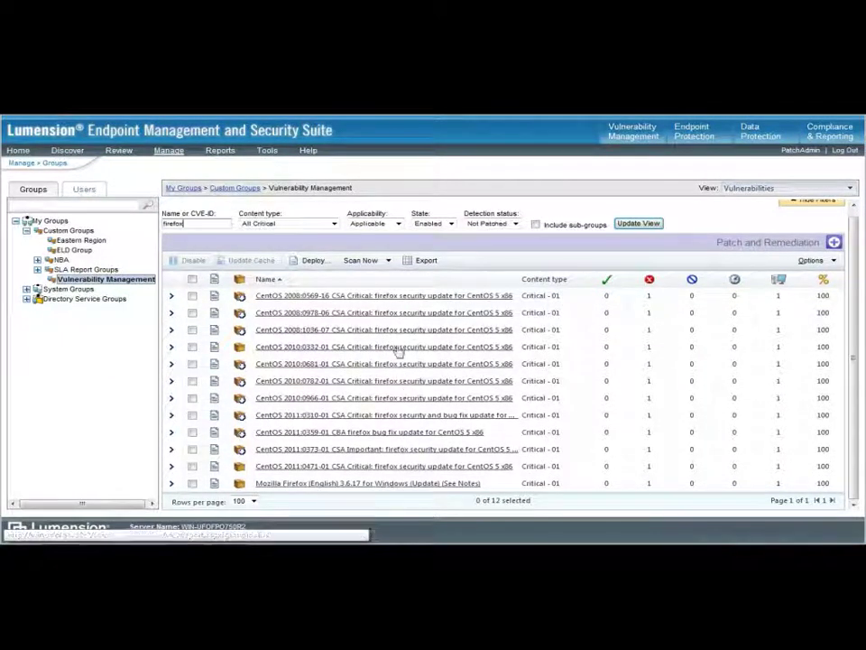
- Expand Mozilla Firefox 3.6.17's details and select its CVE ID CVE-2011-0069
left_click(171, 485)
scroll(411, 341, "down", 3)
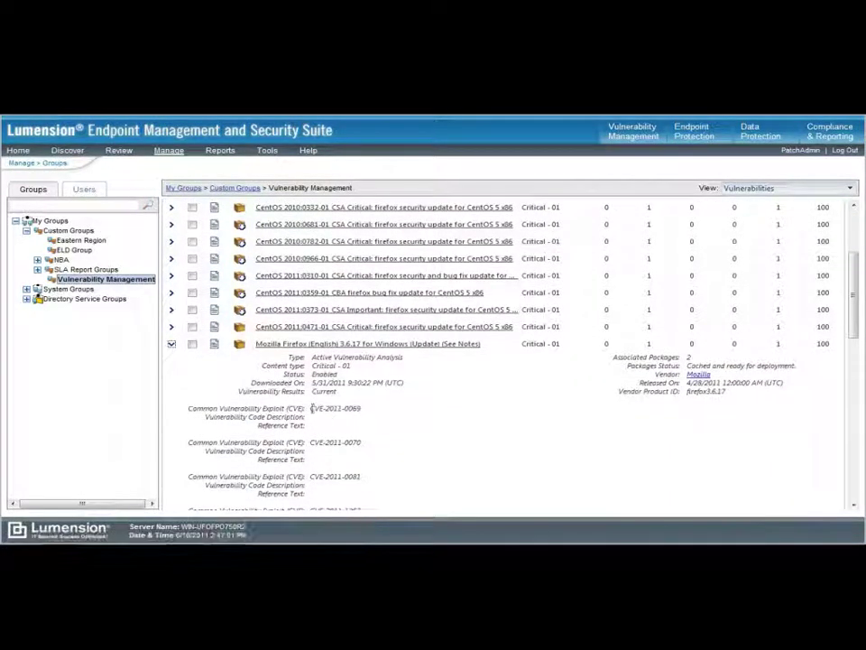
left_click_drag(311, 408, 362, 409)
key("ctrl+c")
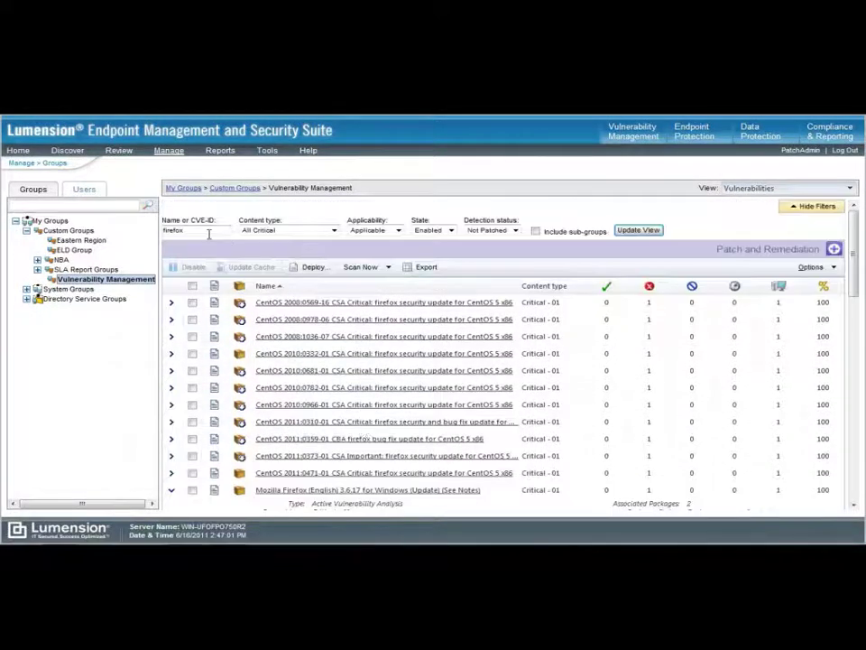
- Replace the filter with CVE-2011-0069 and update the view to show 2 matching items
double_click(208, 232)
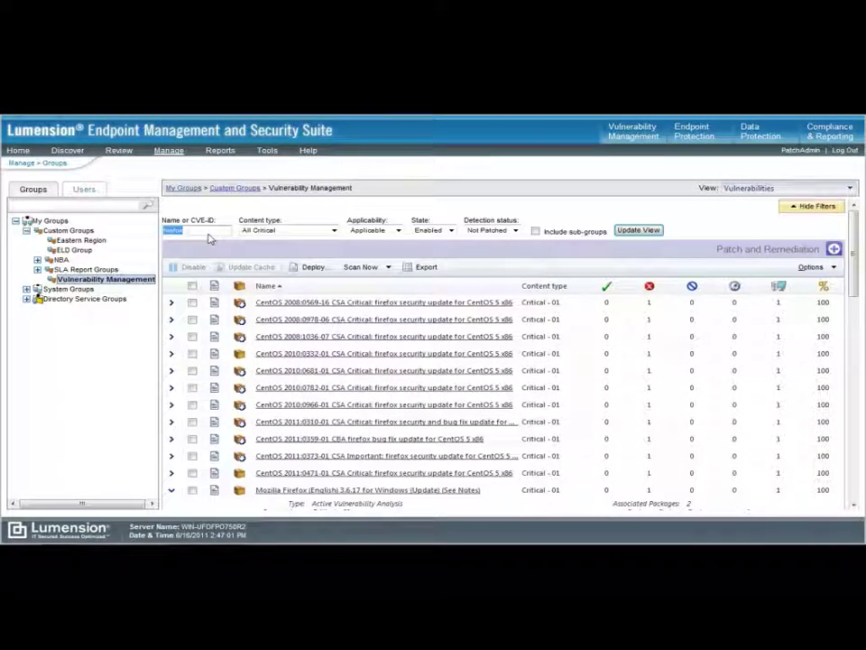
key("ctrl+v")
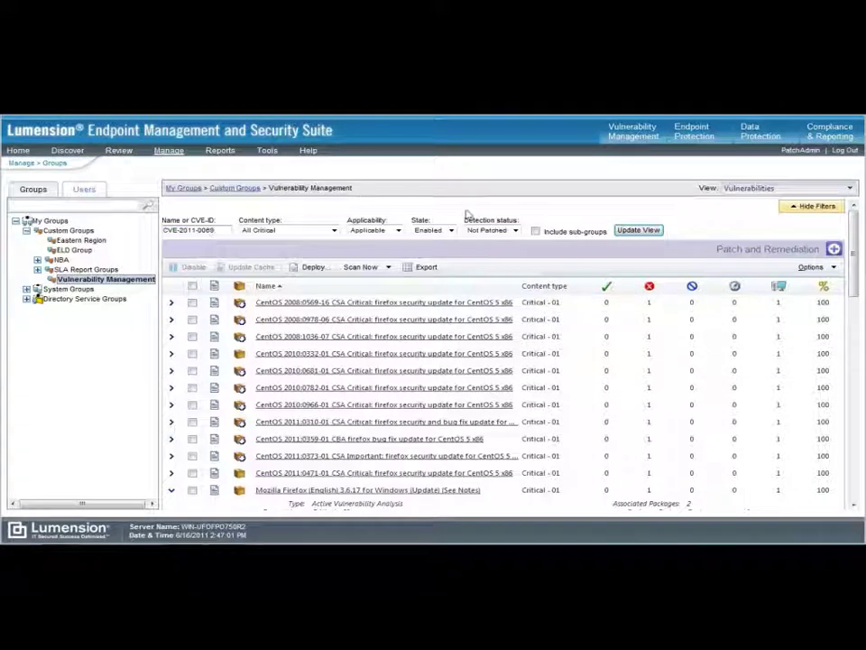
left_click(638, 230)
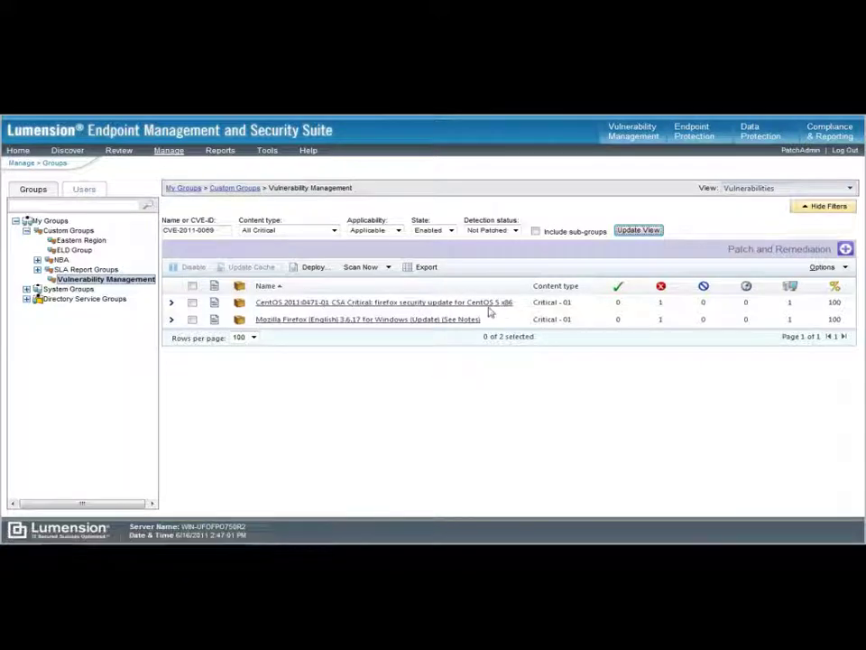
- Check the CentOS result's CVEs, then select both the CentOS and Mozilla Firefox results
left_click(172, 304)
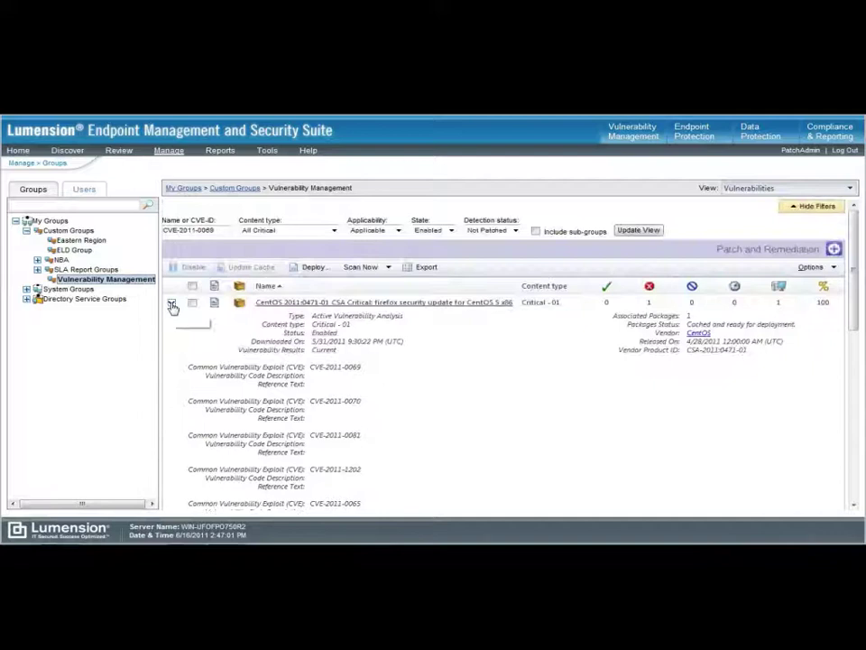
left_click(173, 304)
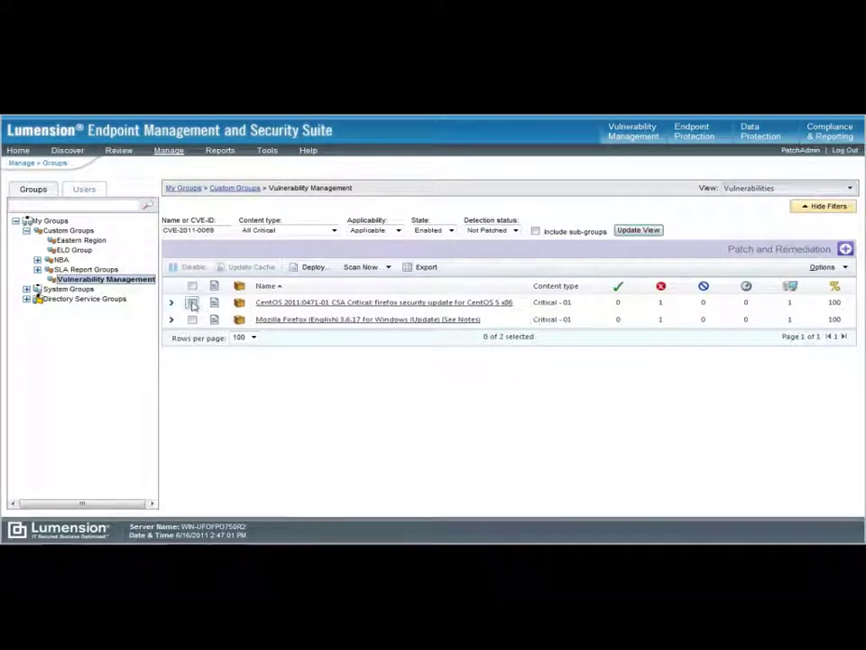
left_click(192, 303)
left_click(193, 319)
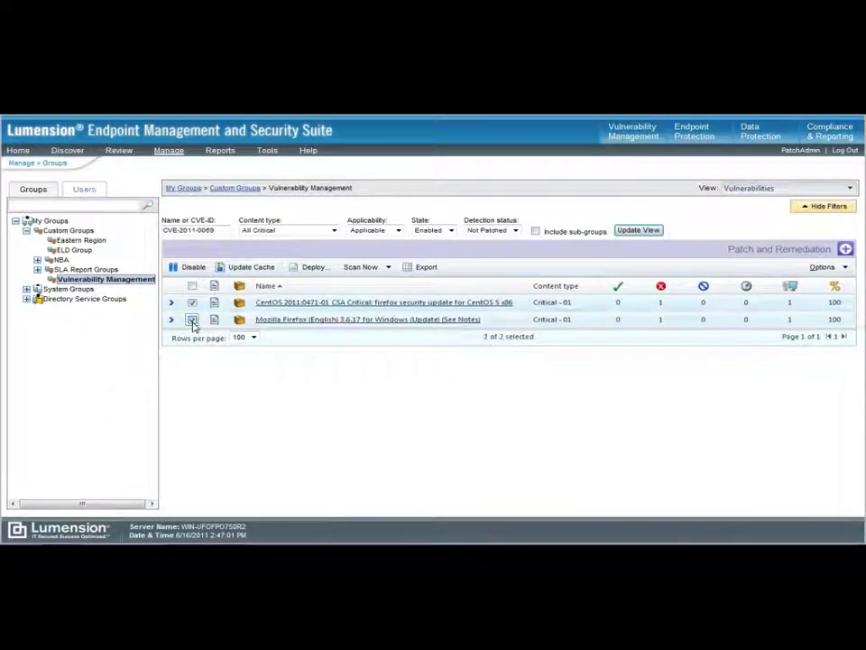
- Choose Deploy from the selected rows' context menu to start the Deployment Wizard
right_click(511, 324)
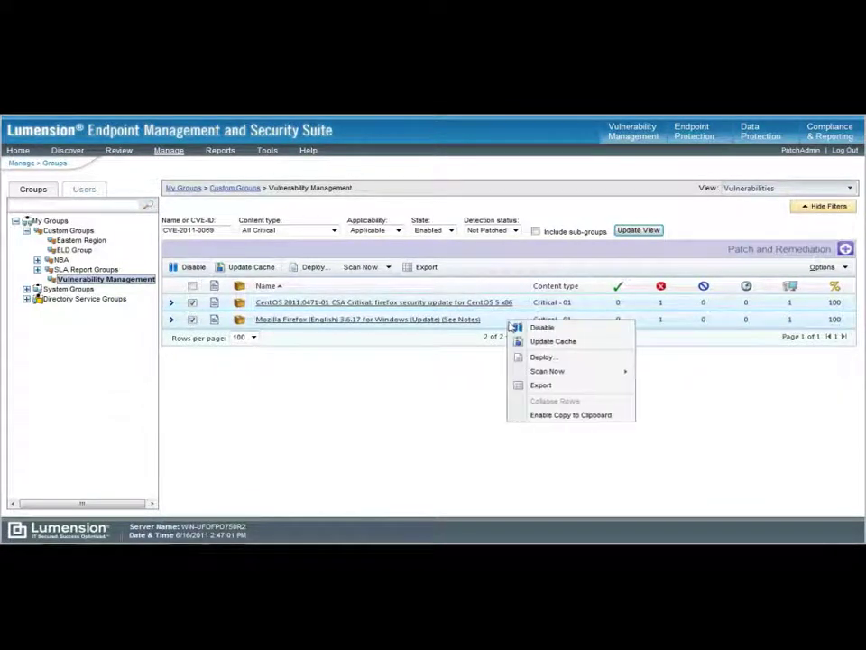
left_click(549, 359)
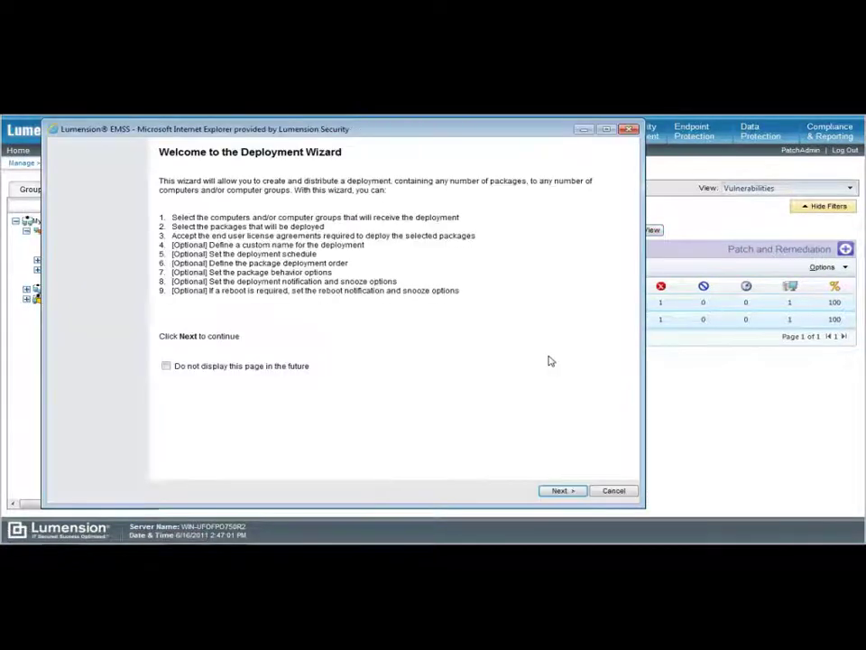